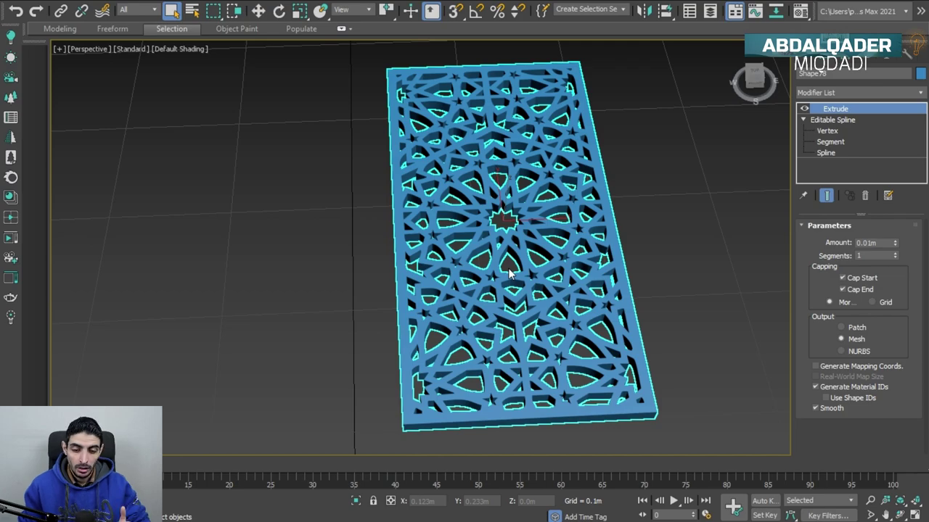
Zoom out and delete the extruded lattice panel, leaving only the empty floor grid.
{"action": "scroll", "coordinate": [594, 137], "scroll_direction": "down", "scroll_amount": 3}
{"action": "scroll", "coordinate": [592, 149], "scroll_direction": "down", "scroll_amount": 2}
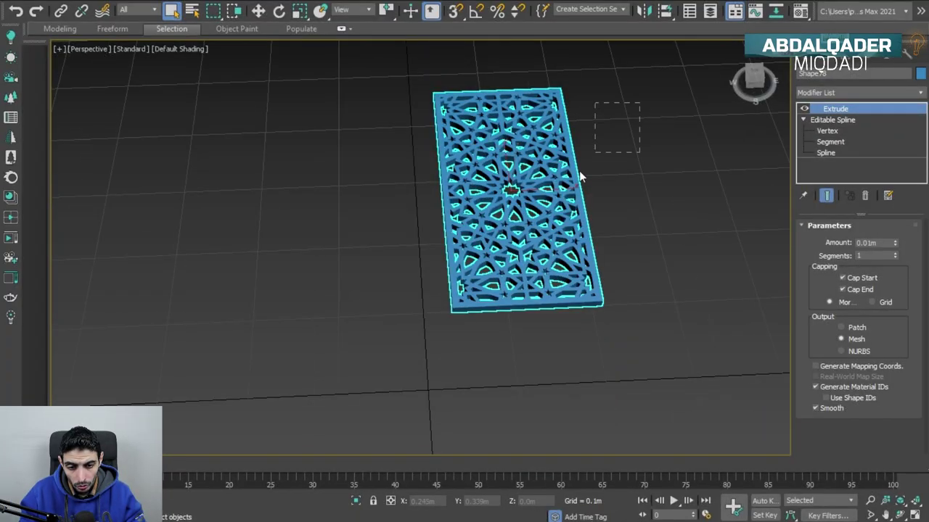
{"action": "key", "text": "Delete"}
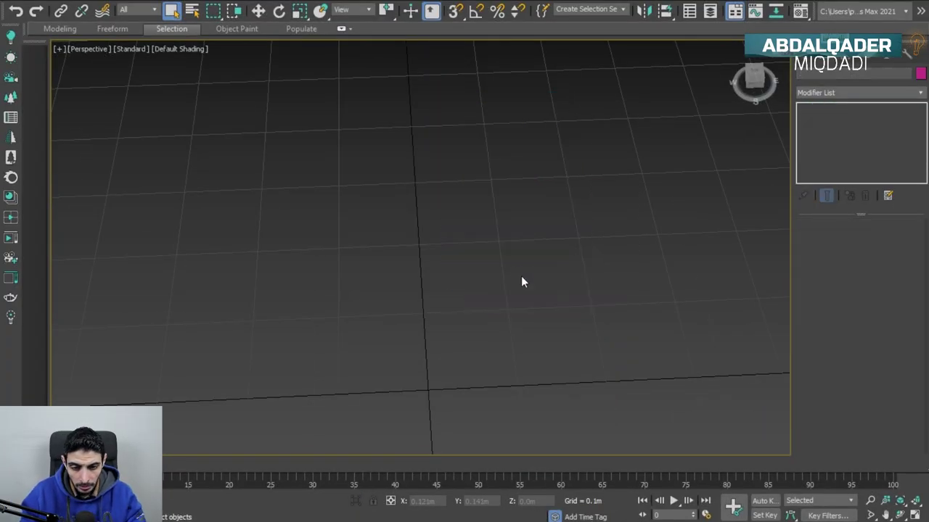
{"action": "middle_click_drag", "start_coordinate": [520, 282], "coordinate": [435, 309]}
{"action": "scroll", "coordinate": [435, 309], "scroll_direction": "down", "scroll_amount": 3}
Reset the 3ds Max viewport to Home, then select the search query and browse the image results.
{"action": "left_click", "coordinate": [735, 48]}
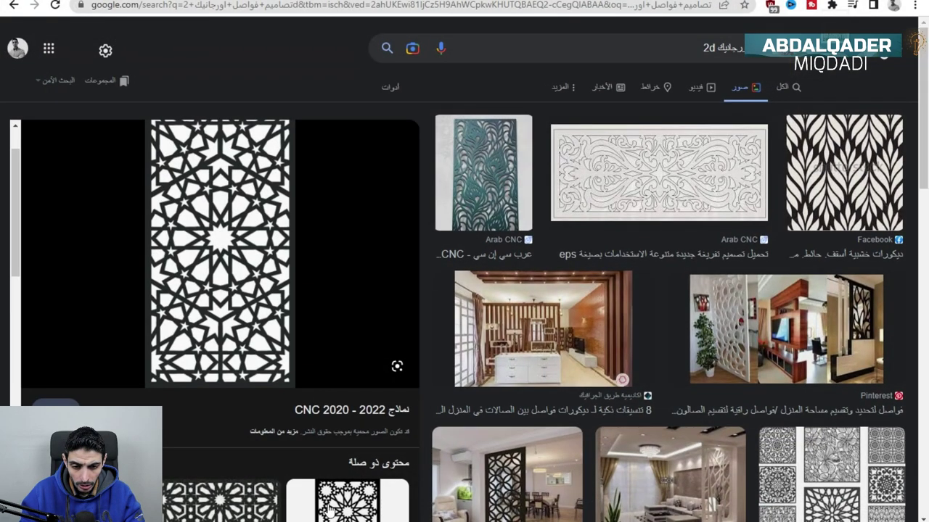
{"action": "double_click", "coordinate": [708, 48]}
{"action": "triple_click", "coordinate": [707, 48]}
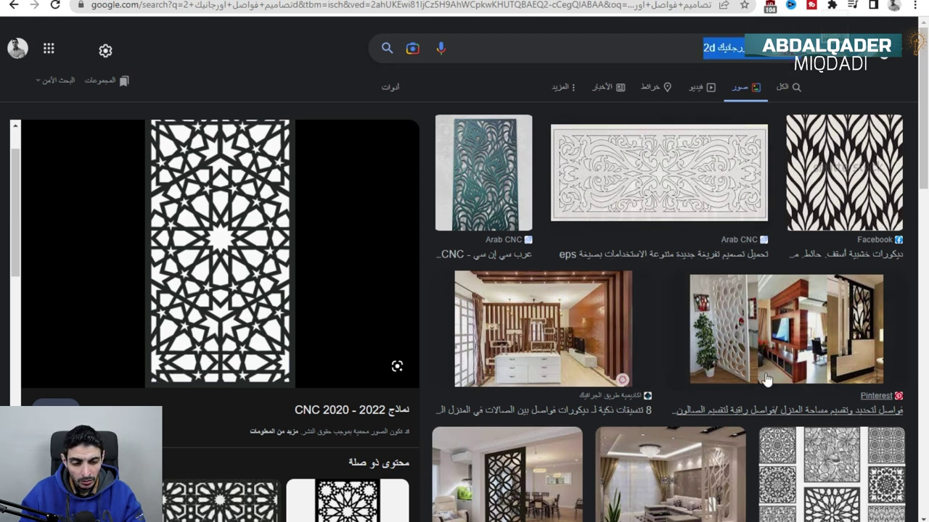
{"action": "scroll", "coordinate": [725, 370], "scroll_direction": "down", "scroll_amount": 3}
{"action": "scroll", "coordinate": [493, 274], "scroll_direction": "down", "scroll_amount": 1}
{"action": "scroll", "coordinate": [498, 296], "scroll_direction": "down", "scroll_amount": 1}
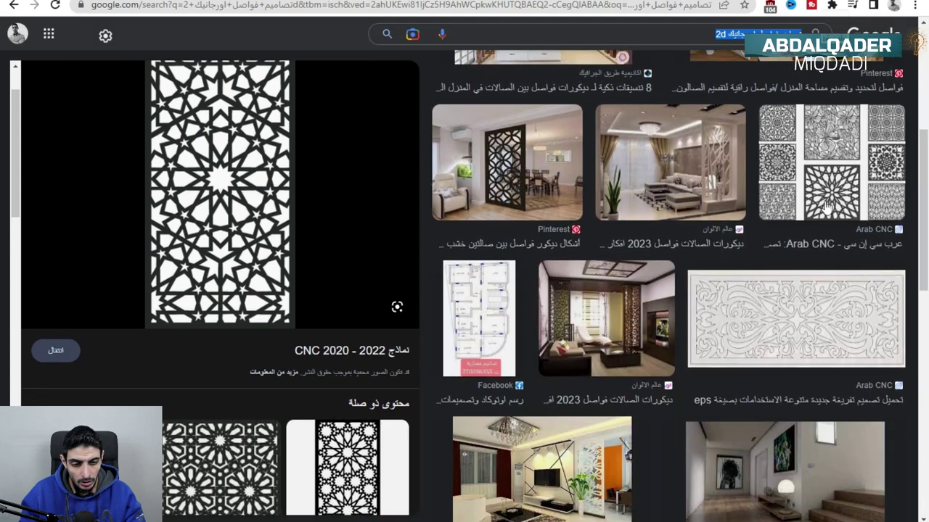
{"action": "scroll", "coordinate": [563, 381], "scroll_direction": "down", "scroll_amount": 3}
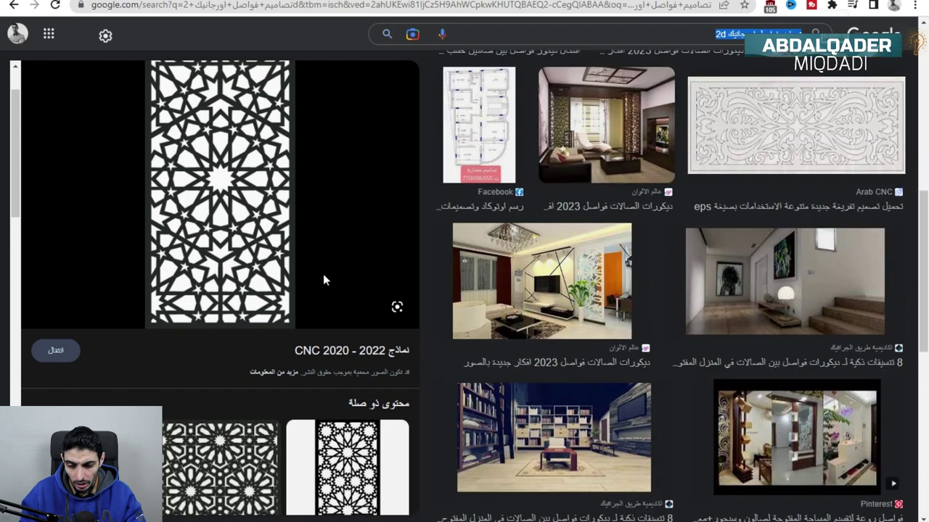
{"action": "scroll", "coordinate": [268, 284], "scroll_direction": "up", "scroll_amount": 1}
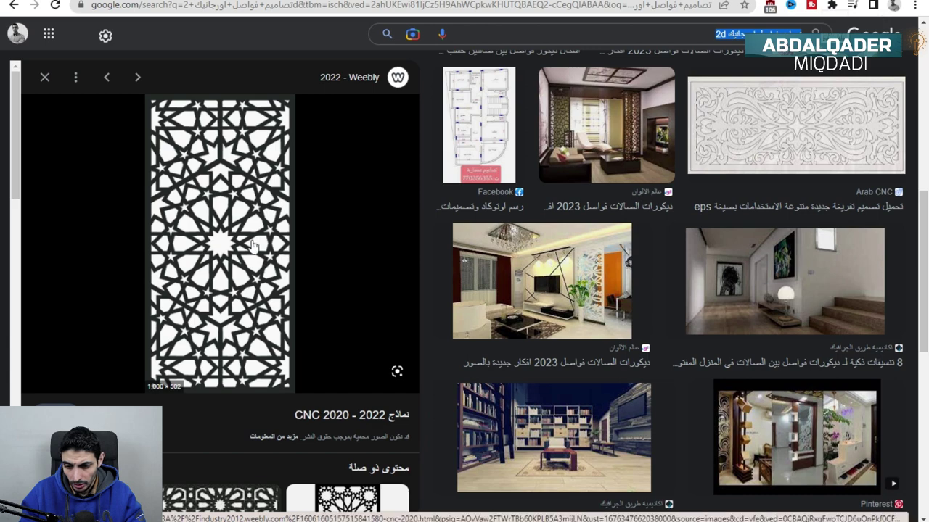
Save the black-and-white lattice panel image into the Downloads folder.
{"action": "right_click", "coordinate": [252, 246]}
{"action": "left_click", "coordinate": [311, 373]}
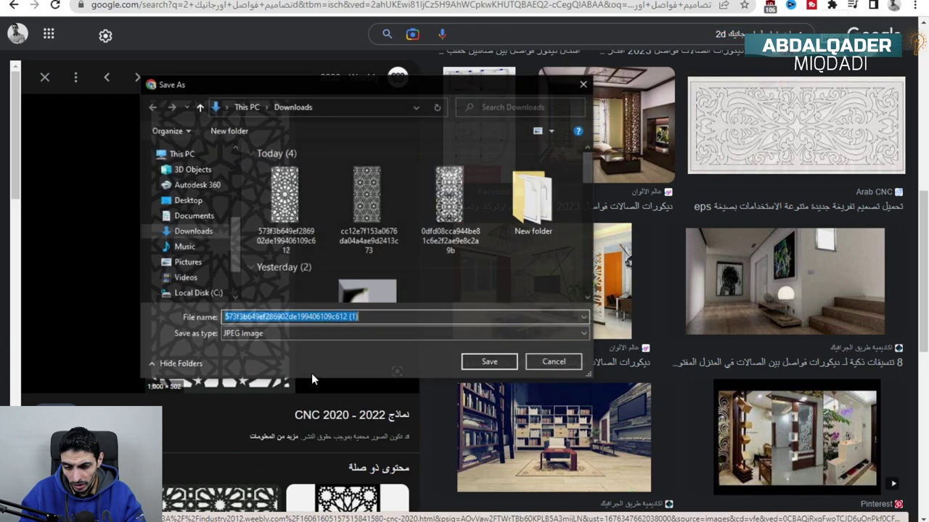
{"action": "left_click", "coordinate": [483, 362]}
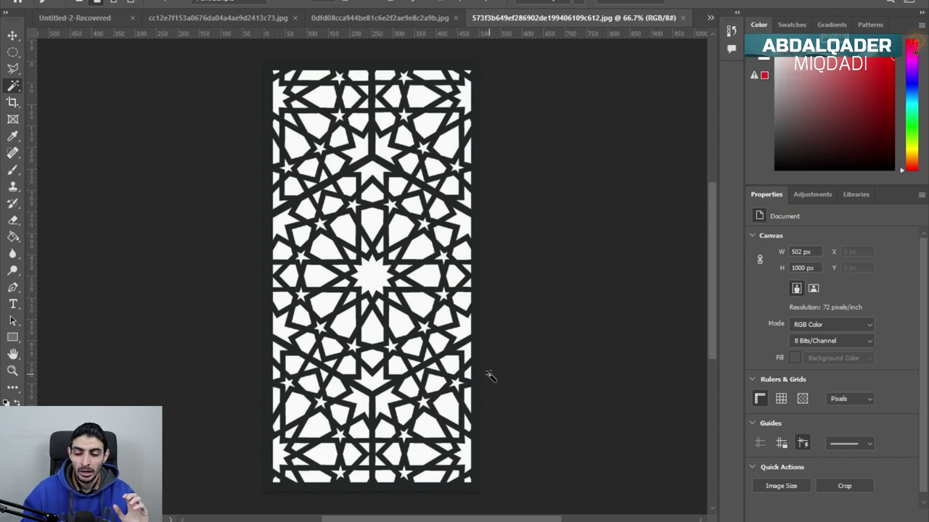
Use the Magic Wand on a white area to select the lattice openings, zooming to check the edges.
{"action": "left_click", "coordinate": [14, 87]}
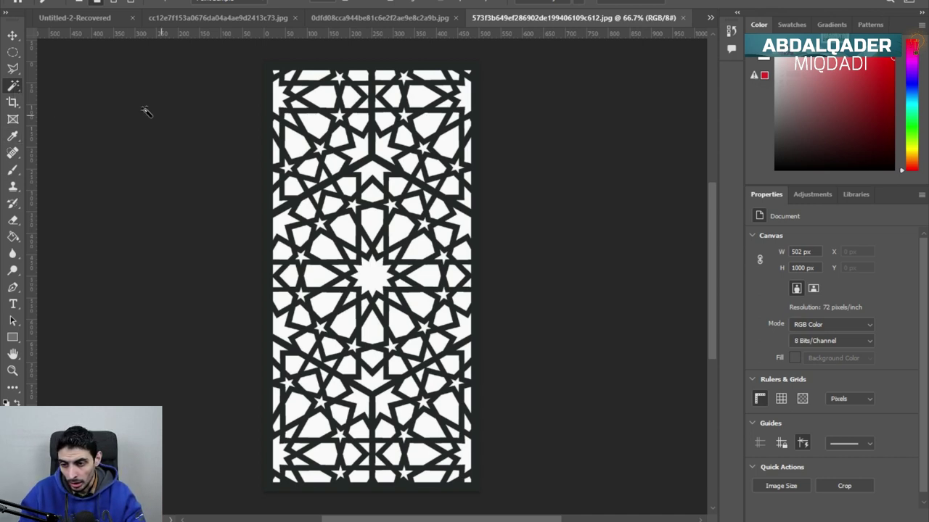
{"action": "left_click", "coordinate": [300, 129]}
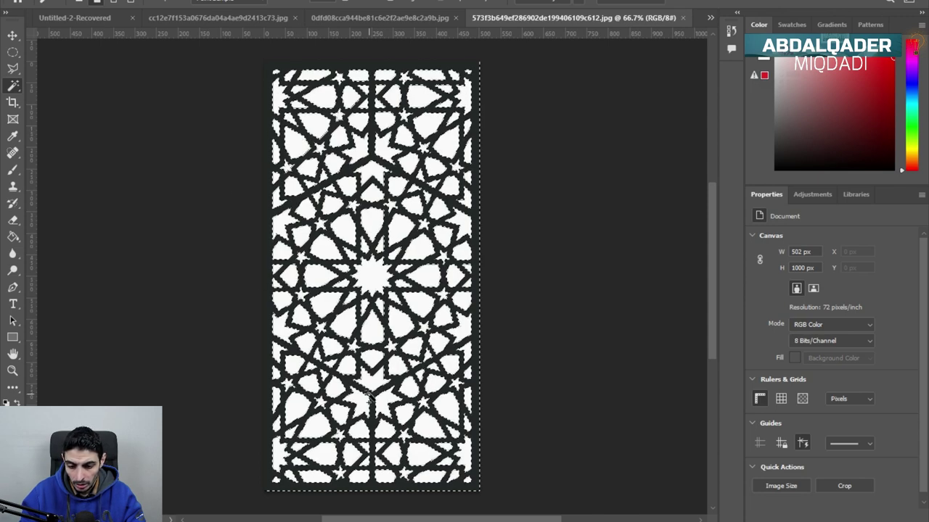
{"action": "key", "text": "ctrl+plus"}
{"action": "key", "text": "ctrl+plus"}
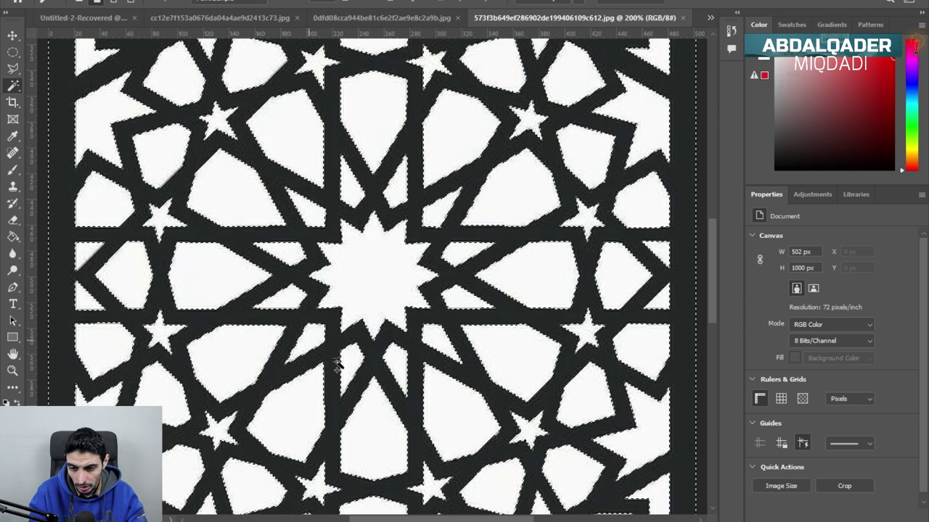
{"action": "key", "text": "ctrl+minus"}
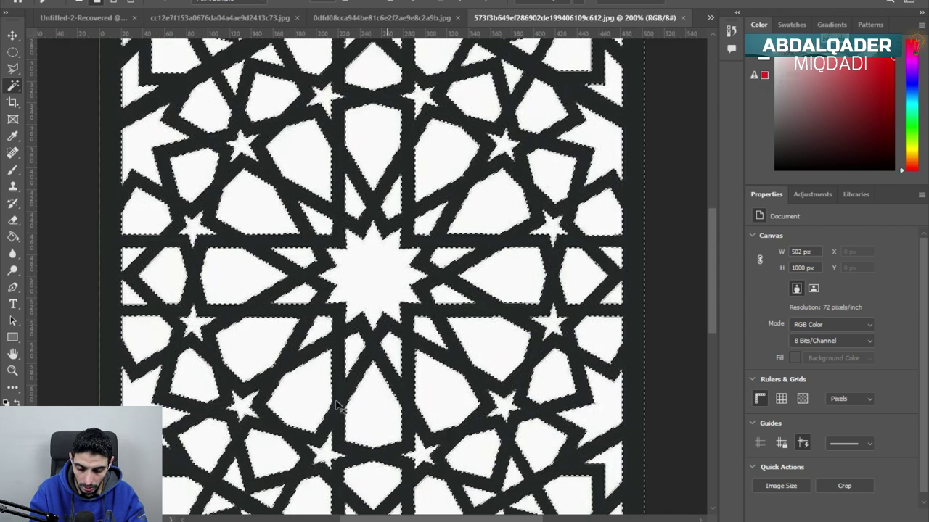
{"action": "key", "text": "ctrl+minus"}
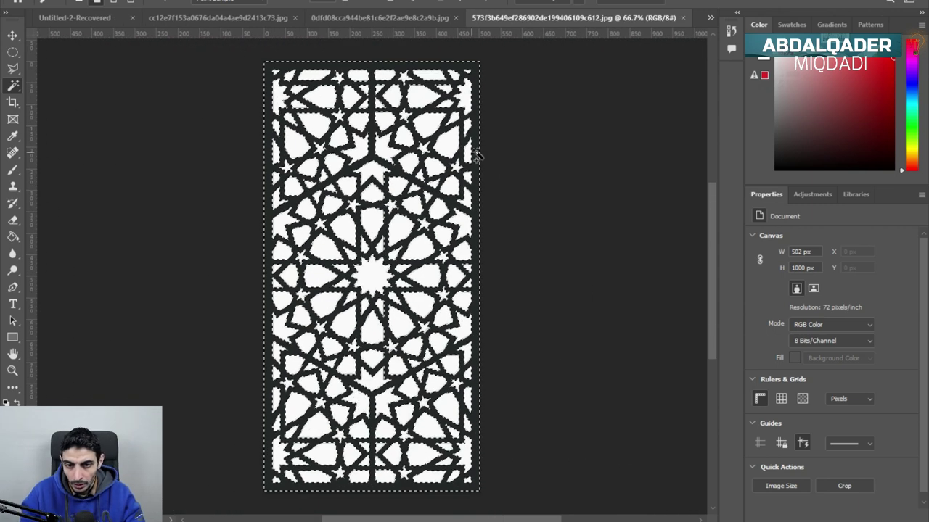
{"action": "key", "text": "alt+w"}
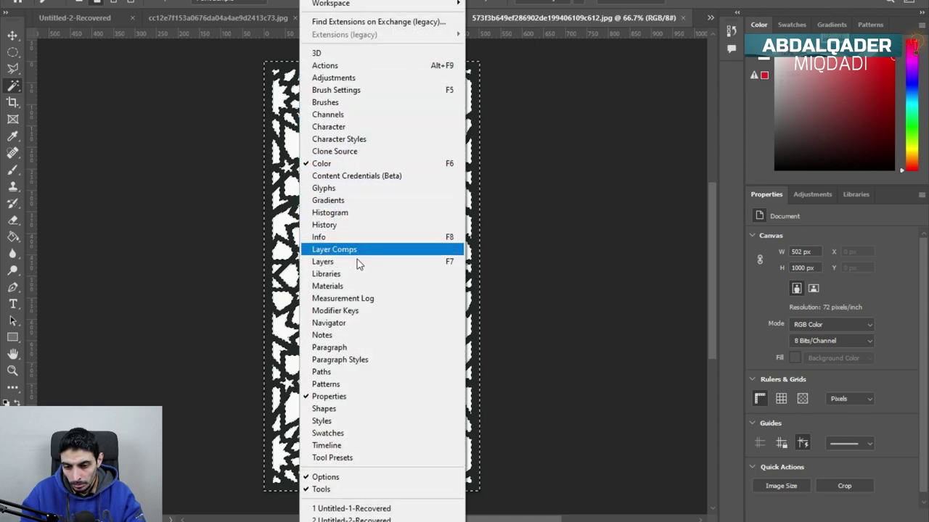
From the Paths panel menu, make a work path from the selection at 2.0 pixel tolerance.
{"action": "left_click", "coordinate": [345, 371]}
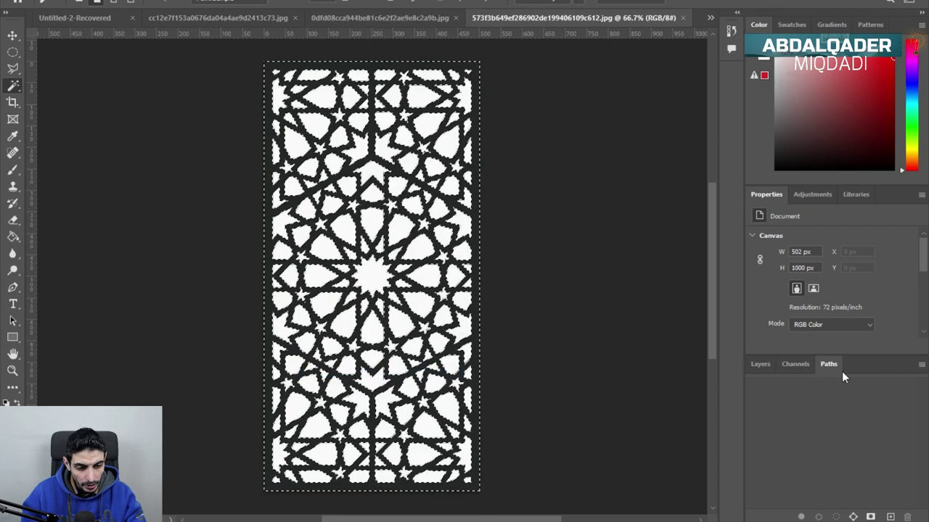
{"action": "left_click", "coordinate": [920, 368]}
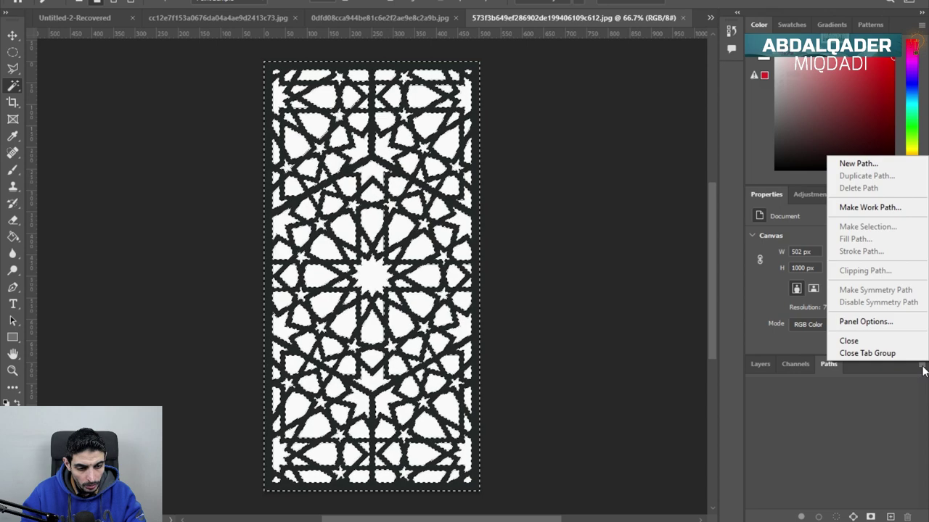
{"action": "left_click", "coordinate": [861, 211]}
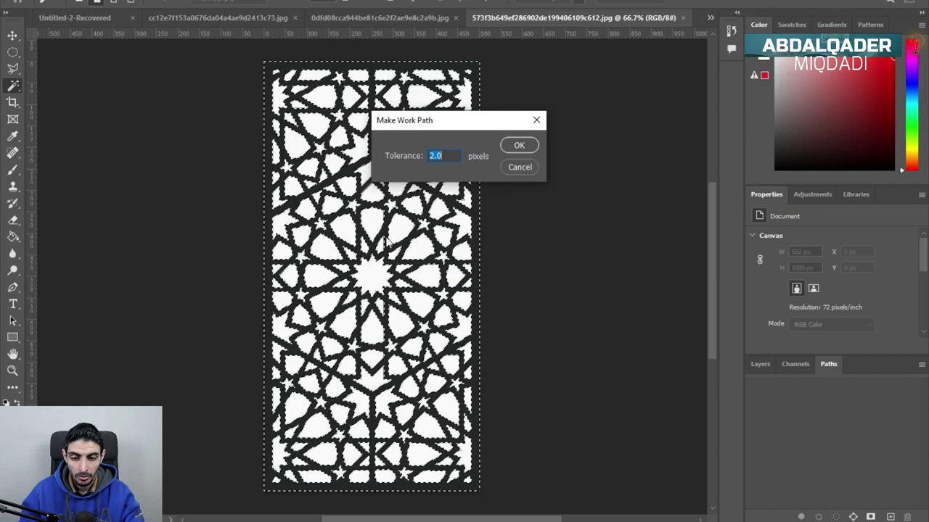
{"action": "left_click", "coordinate": [520, 146]}
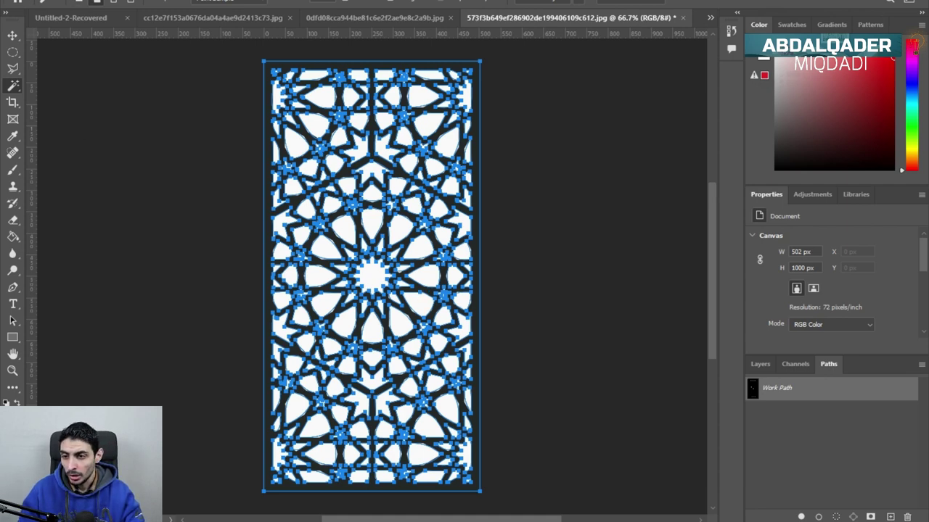
Export the Work Path with Paths to Illustrator as an .ai file saved in Downloads.
{"action": "left_click", "coordinate": [22, 1]}
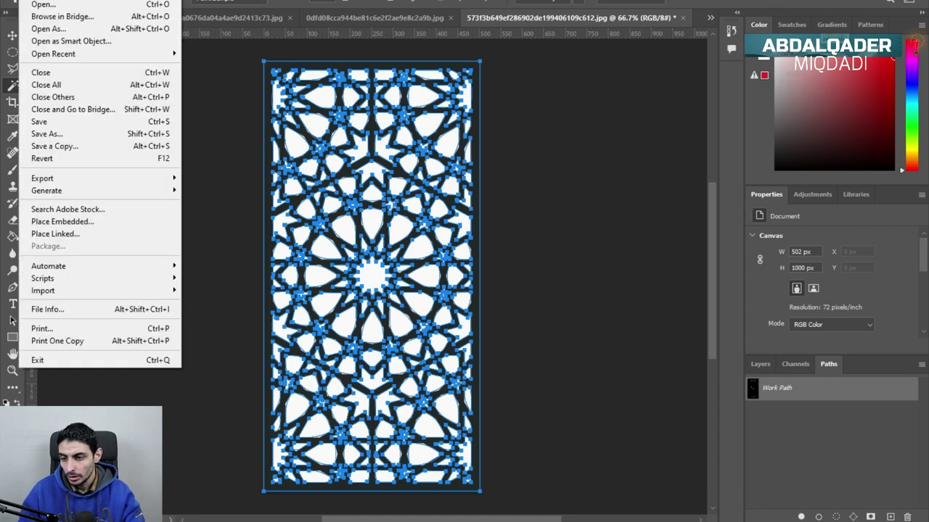
{"action": "mouse_move", "coordinate": [42, 178]}
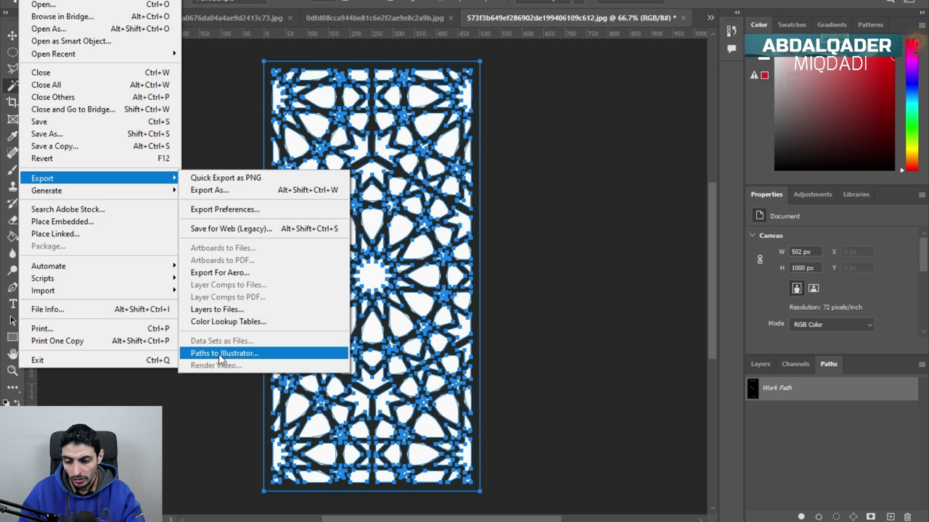
{"action": "left_click", "coordinate": [220, 355]}
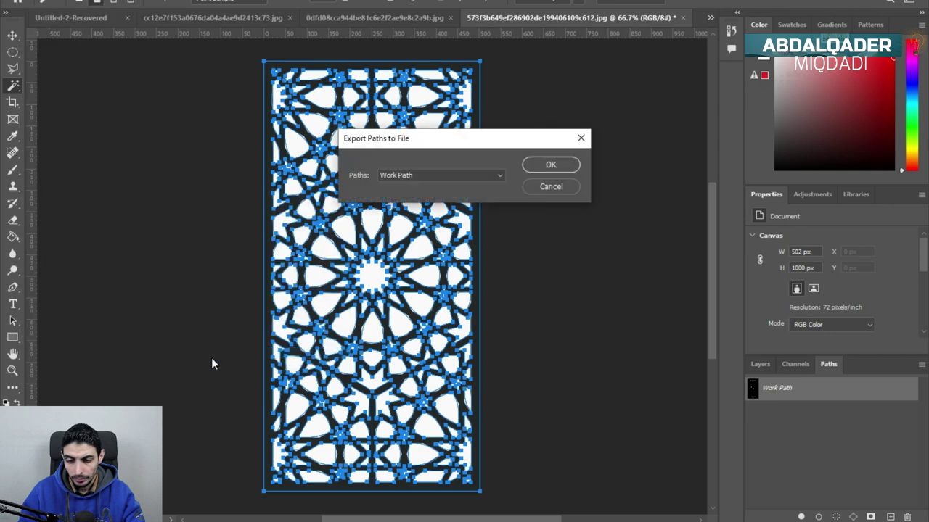
{"action": "left_click", "coordinate": [551, 166]}
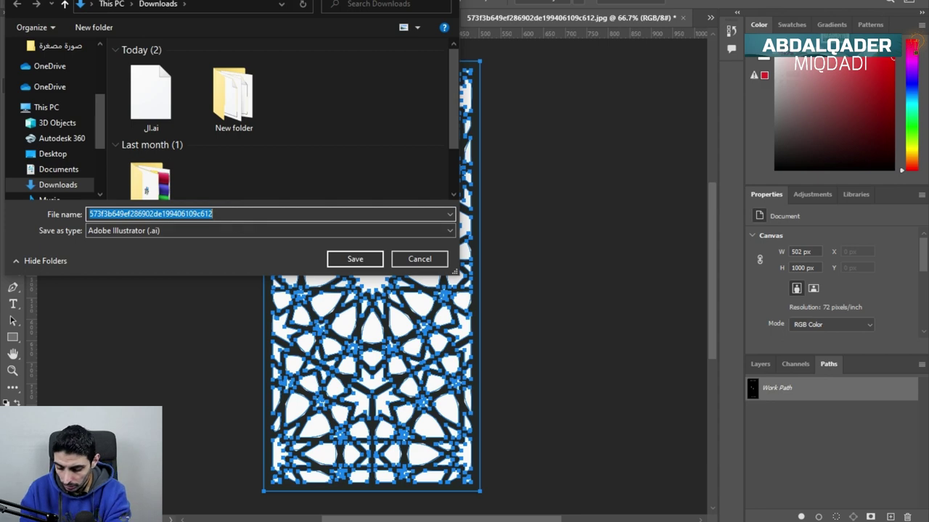
{"action": "type", "text": "قا"}
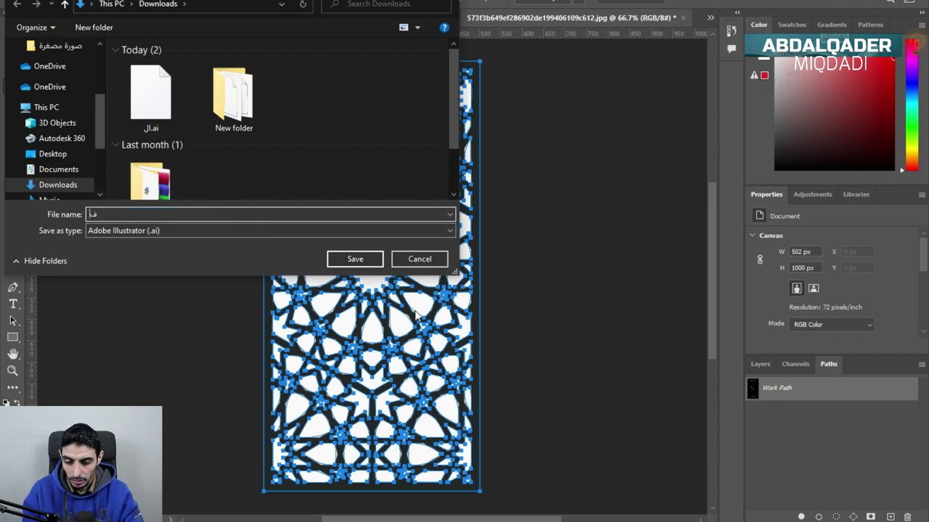
{"action": "left_click", "coordinate": [355, 259]}
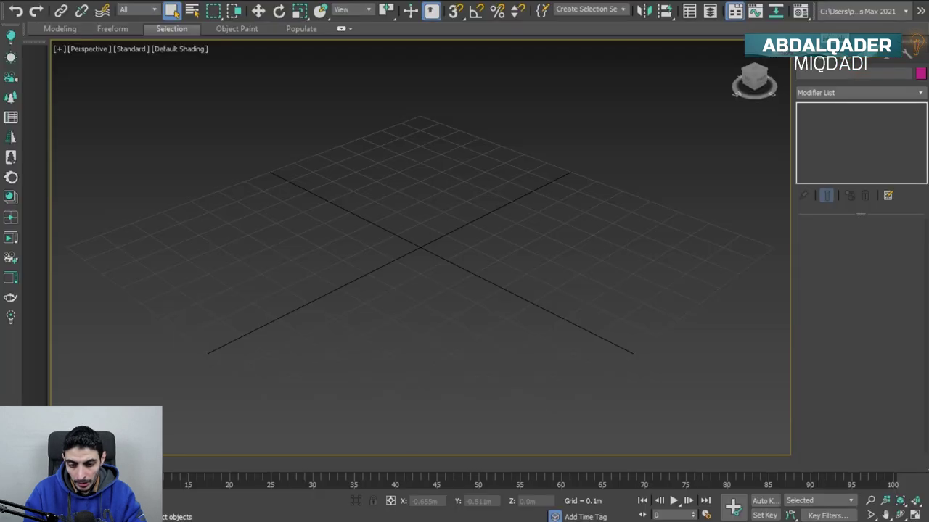
Import the lattice .ai file from Downloads, choosing Merge objects with current scene.
{"action": "middle_click_drag", "start_coordinate": [355, 248], "coordinate": [334, 209]}
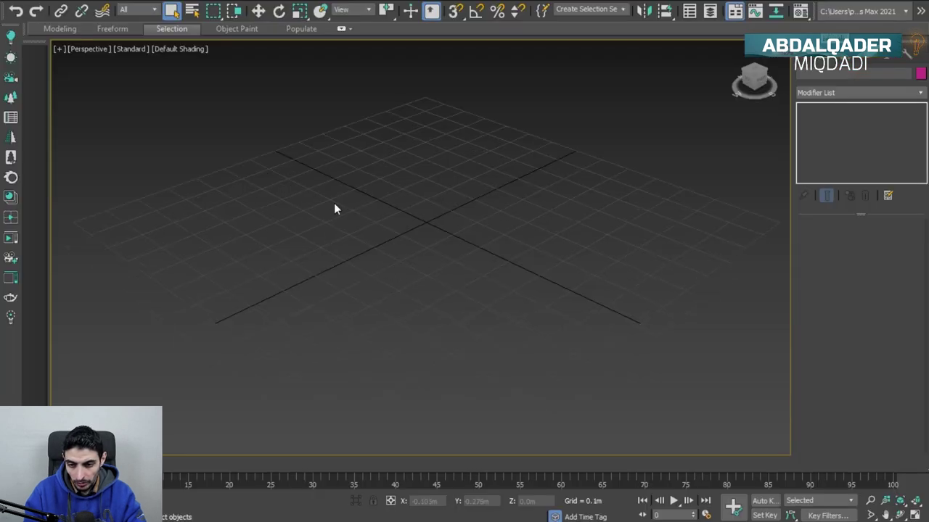
{"action": "left_click", "coordinate": [16, 3]}
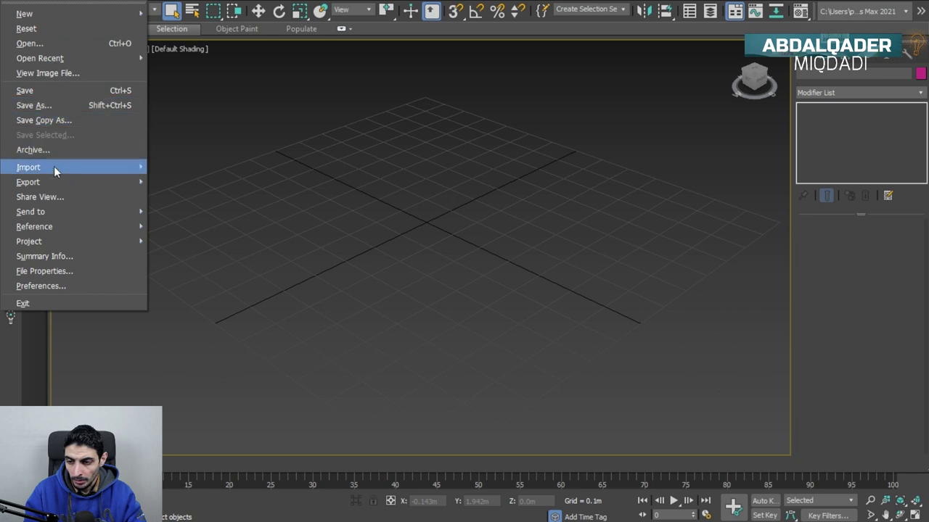
{"action": "mouse_move", "coordinate": [28, 167]}
{"action": "left_click", "coordinate": [215, 168]}
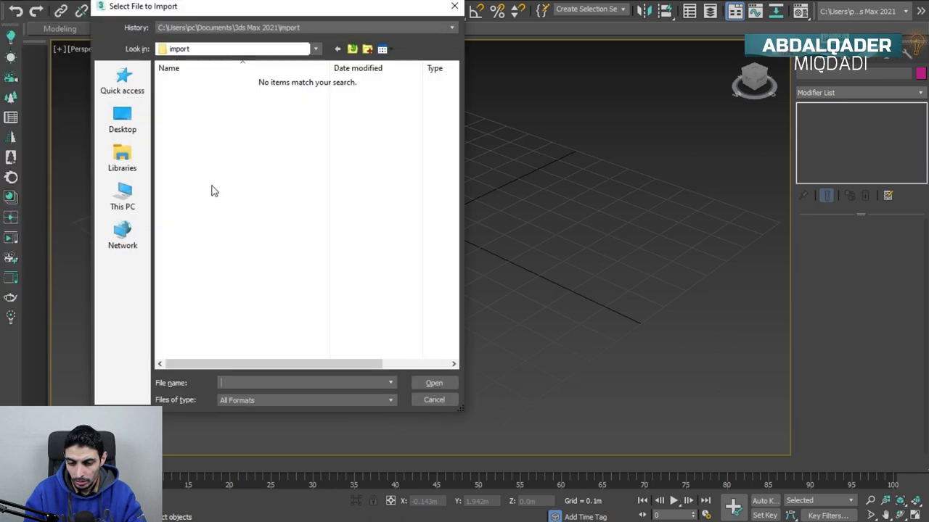
{"action": "left_click", "coordinate": [123, 197]}
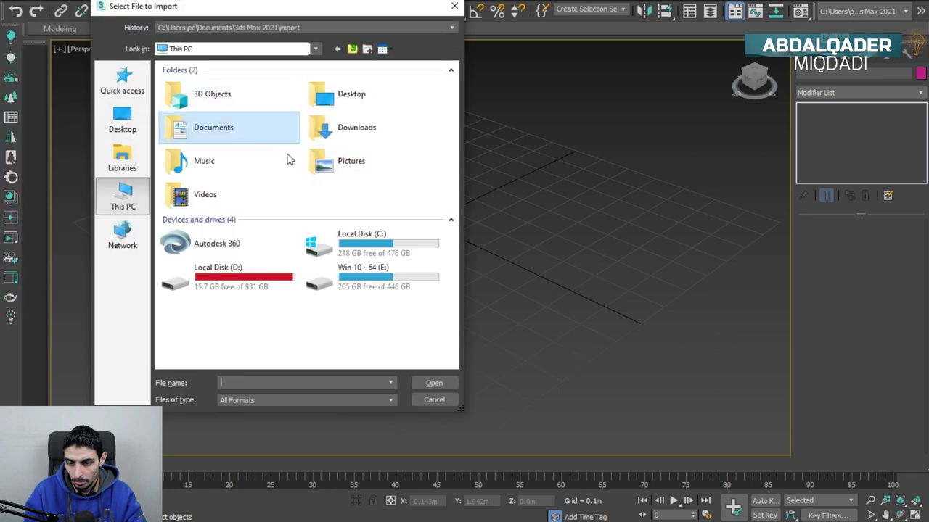
{"action": "double_click", "coordinate": [352, 137]}
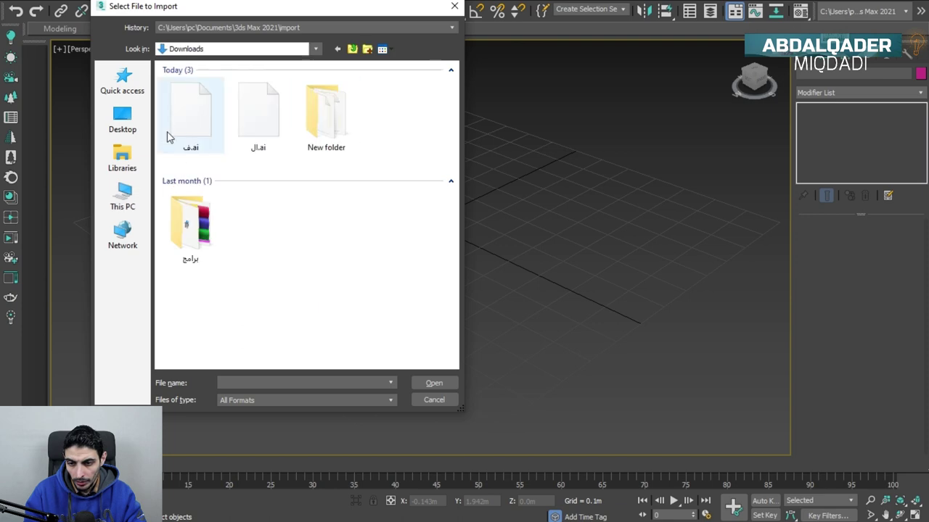
{"action": "left_click", "coordinate": [183, 125]}
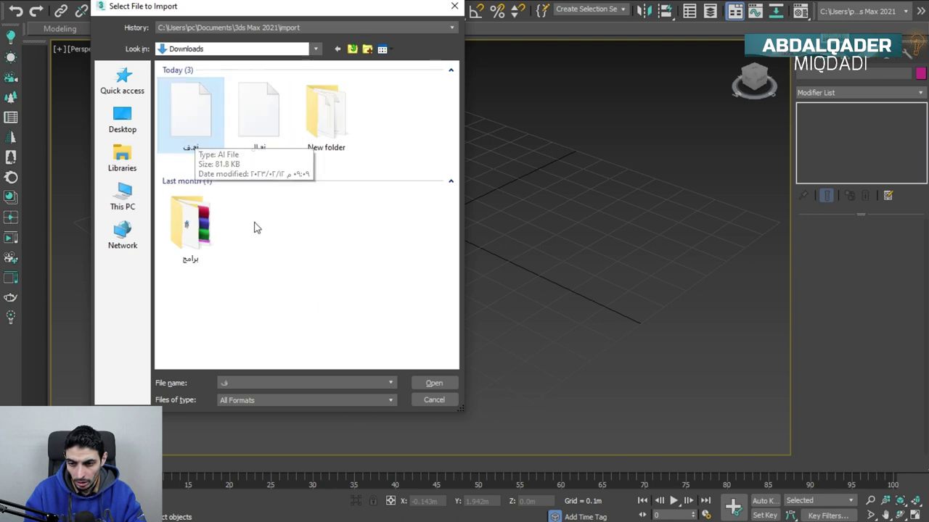
{"action": "left_click", "coordinate": [449, 381]}
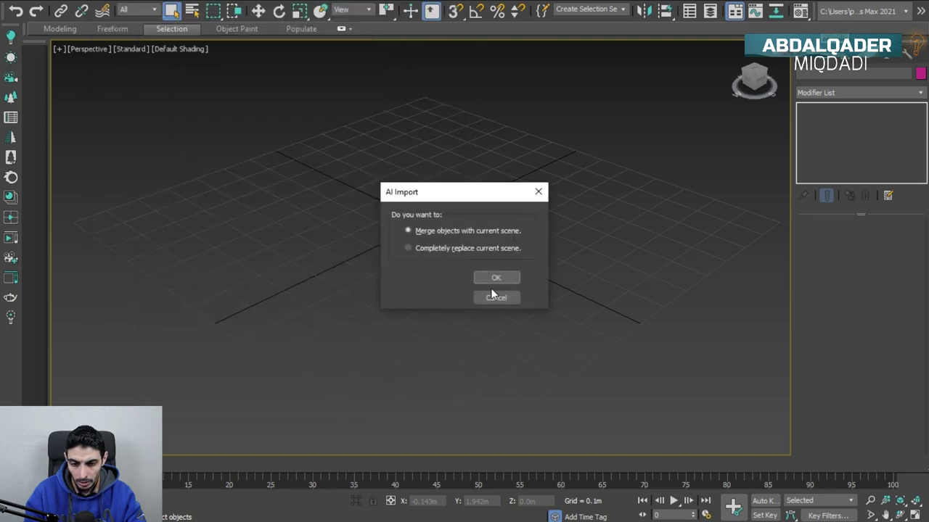
{"action": "left_click", "coordinate": [493, 279]}
Confirm the import and apply an Extrude modifier to the pattern, orbiting to inspect the slab.
{"action": "left_click", "coordinate": [492, 273]}
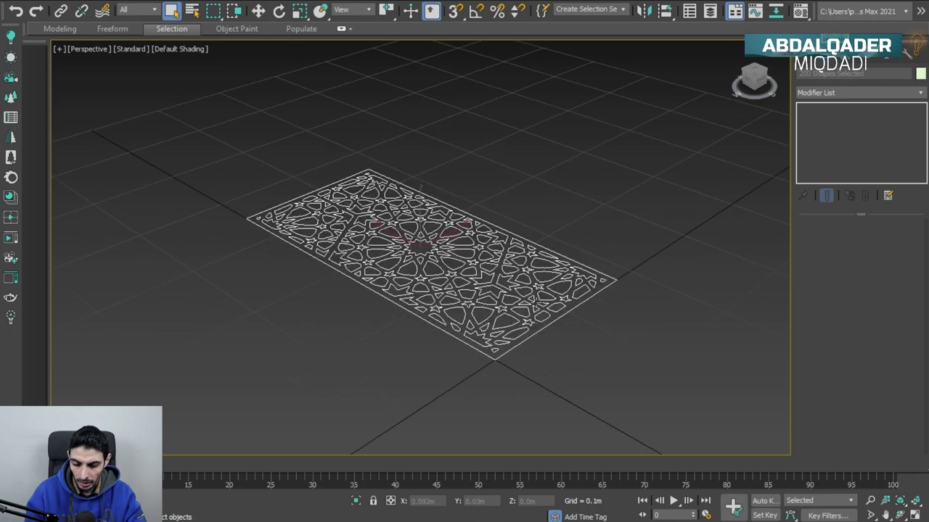
{"action": "middle_click_drag", "start_coordinate": [420, 246], "coordinate": [402, 269], "text": "alt"}
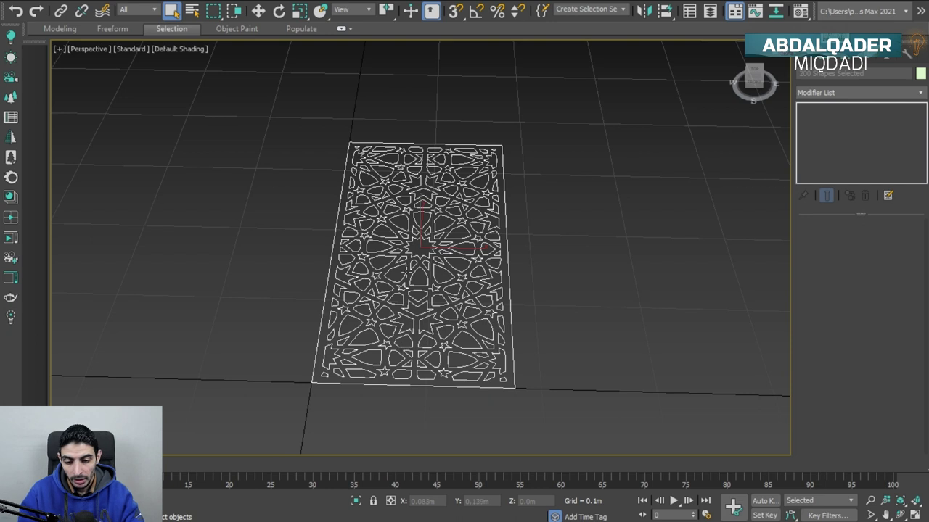
{"action": "left_click", "coordinate": [850, 91]}
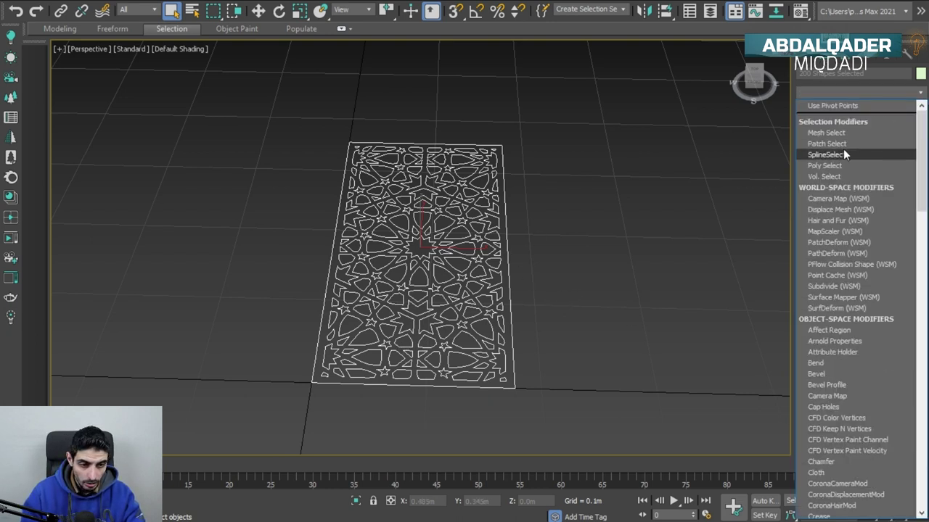
{"action": "scroll", "coordinate": [834, 218], "scroll_direction": "down", "scroll_amount": 6}
{"action": "scroll", "coordinate": [832, 281], "scroll_direction": "down", "scroll_amount": 5}
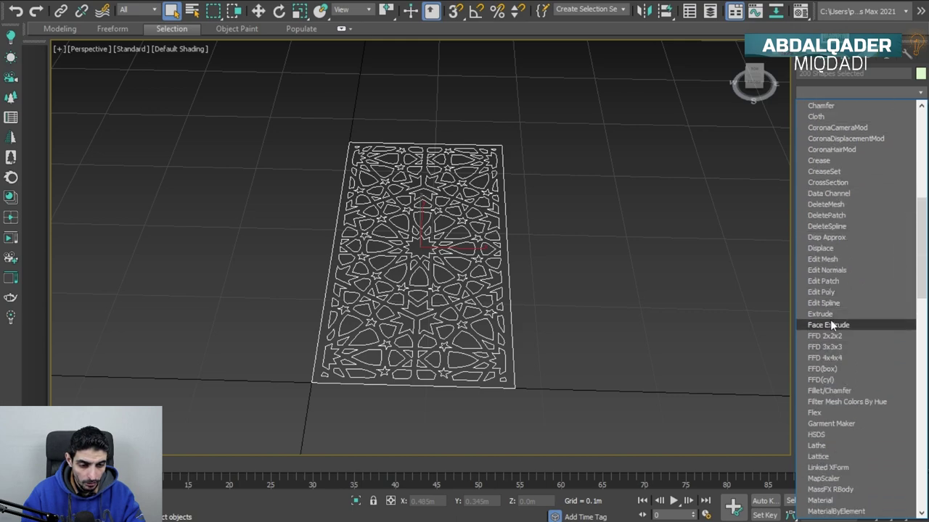
{"action": "left_click", "coordinate": [828, 314]}
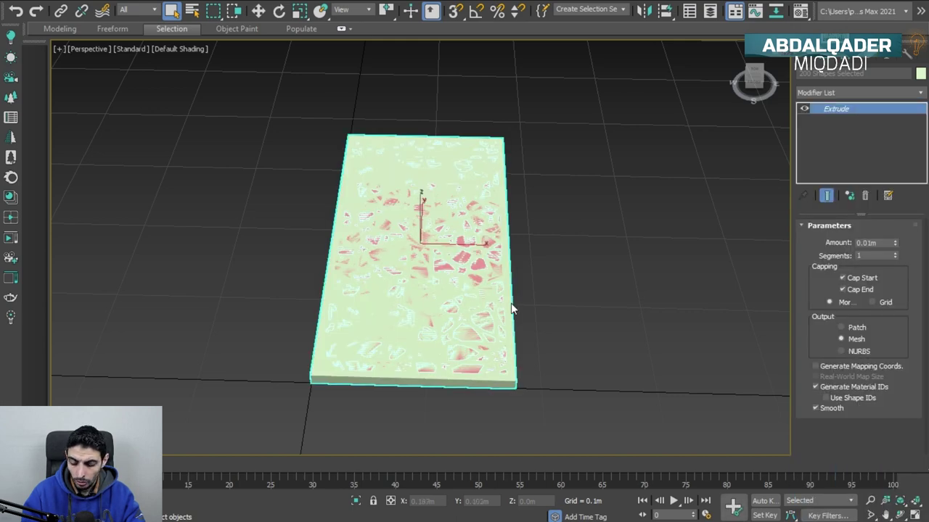
{"action": "mouse_move", "coordinate": [511, 309]}
{"action": "middle_mouse_down", "text": "alt"}
{"action": "mouse_move", "coordinate": [501, 196]}
{"action": "mouse_move", "coordinate": [473, 284]}
{"action": "mouse_move", "coordinate": [465, 265]}
{"action": "middle_mouse_up", "text": "alt"}
{"action": "scroll", "coordinate": [462, 269], "scroll_direction": "up", "scroll_amount": 3}
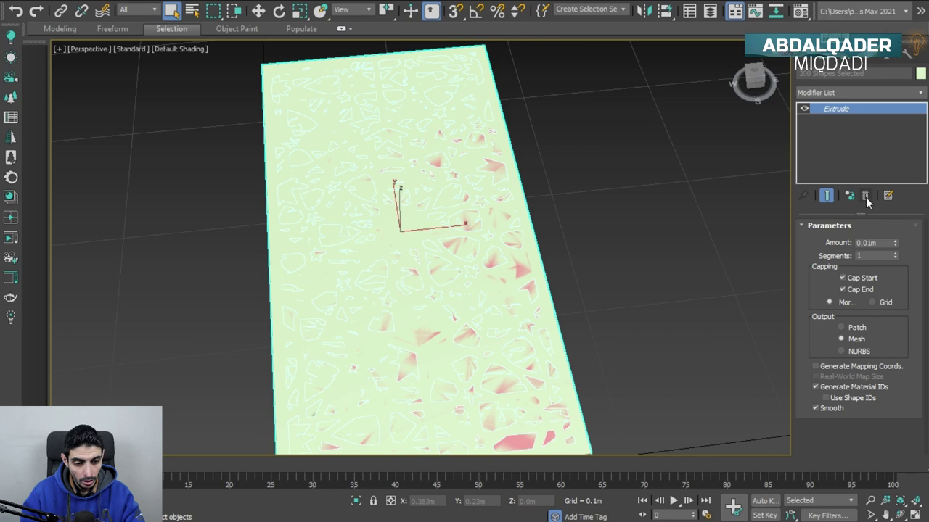
Disable the Extrude modifier in the stack so only the flat outlines show.
{"action": "left_click", "coordinate": [803, 108]}
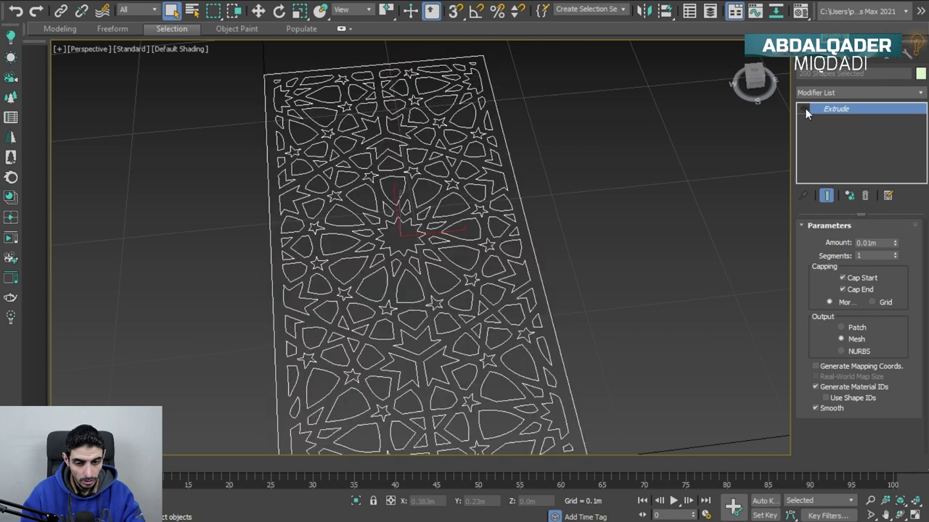
{"action": "scroll", "coordinate": [435, 216], "scroll_direction": "down", "scroll_amount": 2}
{"action": "scroll", "coordinate": [435, 216], "scroll_direction": "down", "scroll_amount": 2}
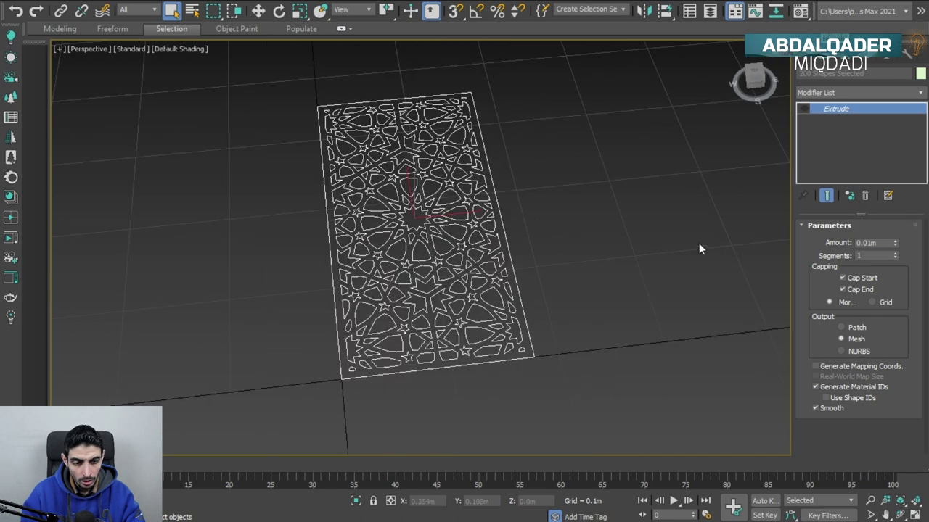
Convert the pattern to an Editable Spline, dropping the Extrude, and select one shape.
{"action": "right_click", "coordinate": [470, 234]}
{"action": "mouse_move", "coordinate": [493, 368]}
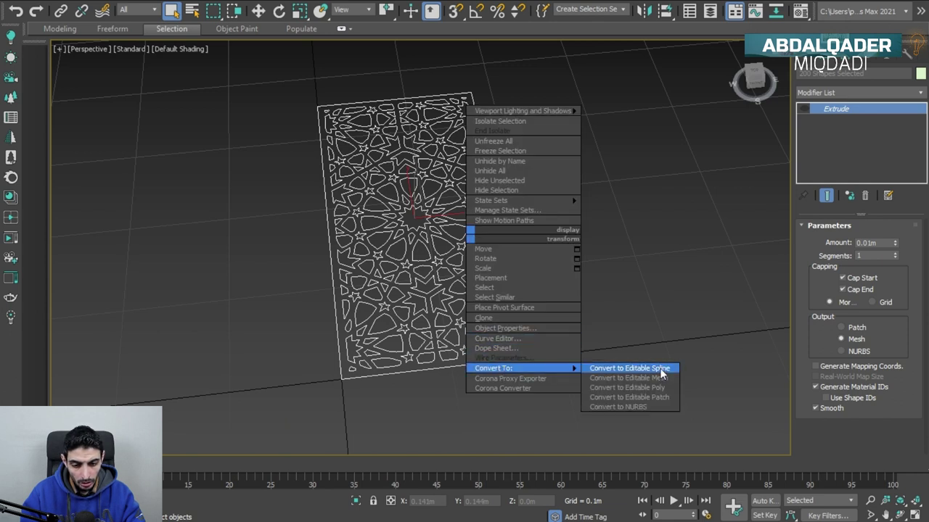
{"action": "left_click", "coordinate": [662, 368]}
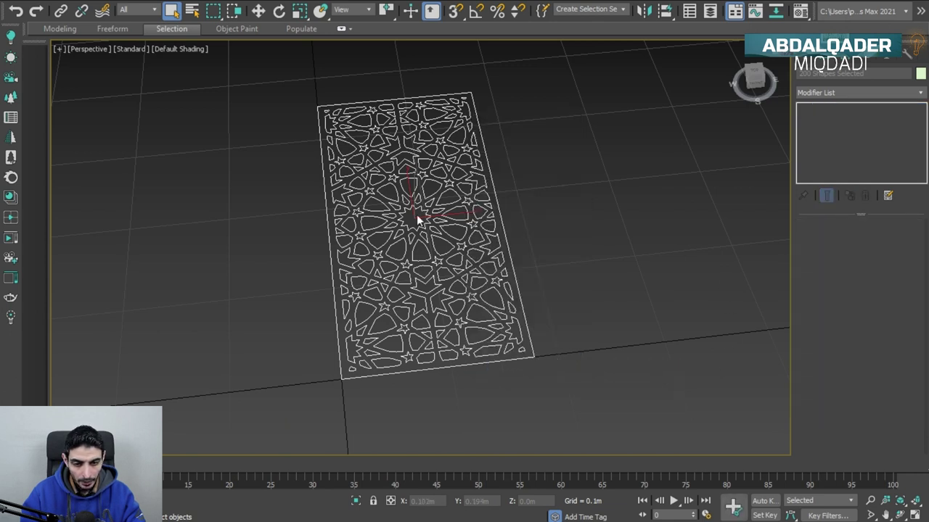
{"action": "left_click", "coordinate": [401, 249]}
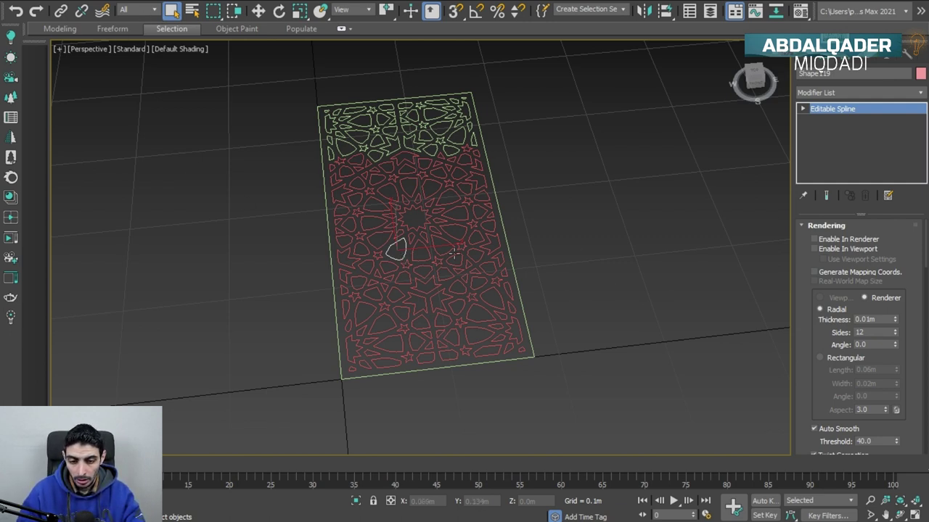
Switch the Editable Spline to the Spline sub-object level.
{"action": "left_click", "coordinate": [802, 109]}
{"action": "left_click", "coordinate": [827, 142]}
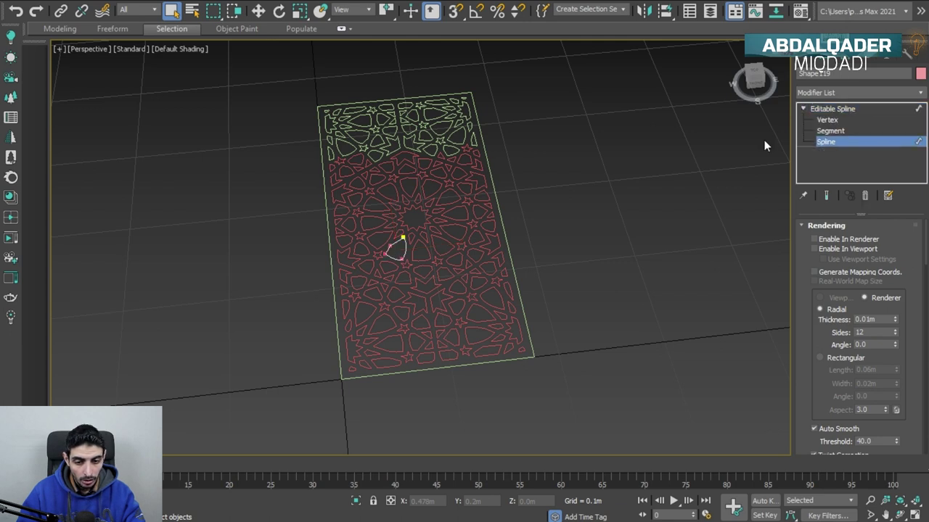
{"action": "scroll", "coordinate": [866, 349], "scroll_direction": "down", "scroll_amount": 2}
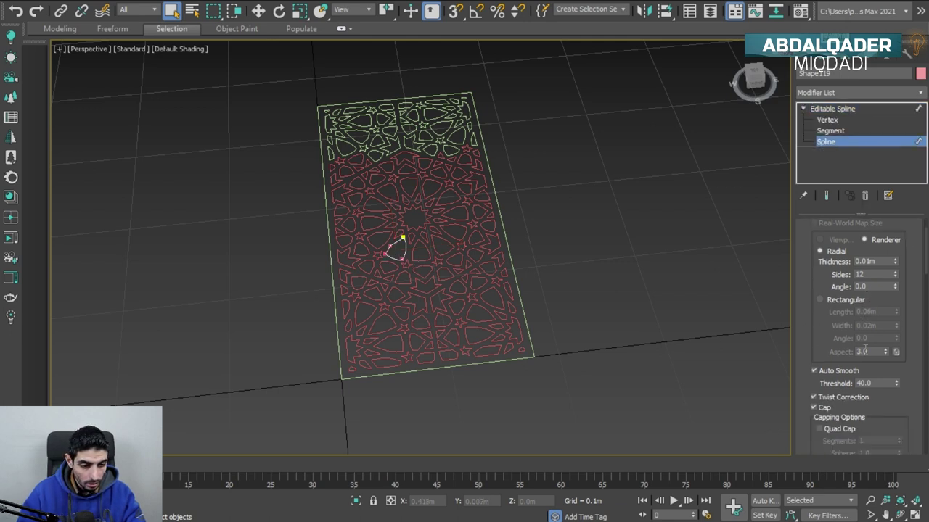
{"action": "scroll", "coordinate": [863, 377], "scroll_direction": "down", "scroll_amount": 2}
{"action": "scroll", "coordinate": [862, 407], "scroll_direction": "down", "scroll_amount": 2}
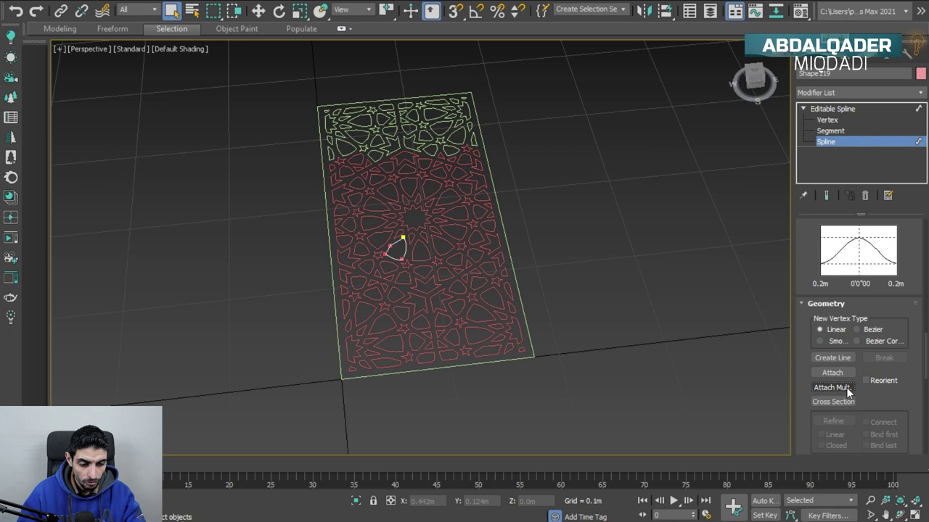
Use Attach Mult. to attach Shape1 through Shape200 into the spline.
{"action": "left_click", "coordinate": [846, 387]}
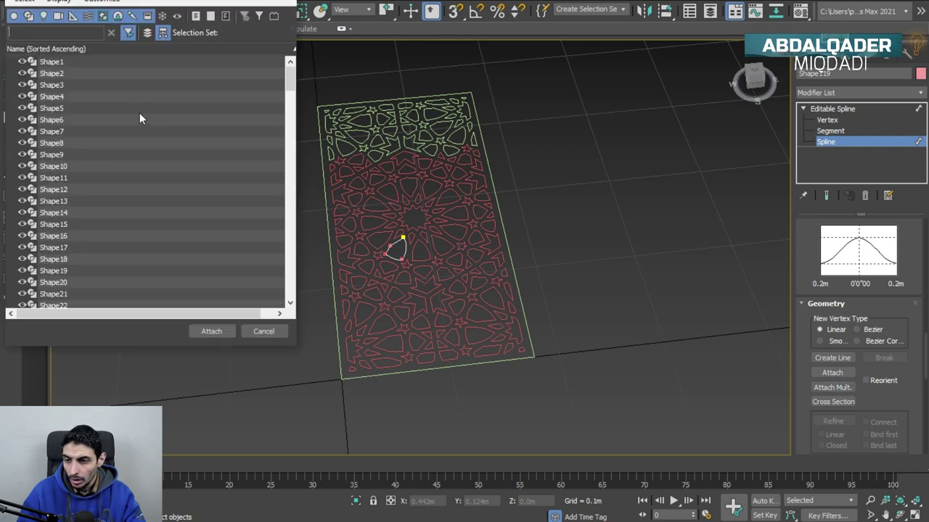
{"action": "left_click", "coordinate": [80, 61]}
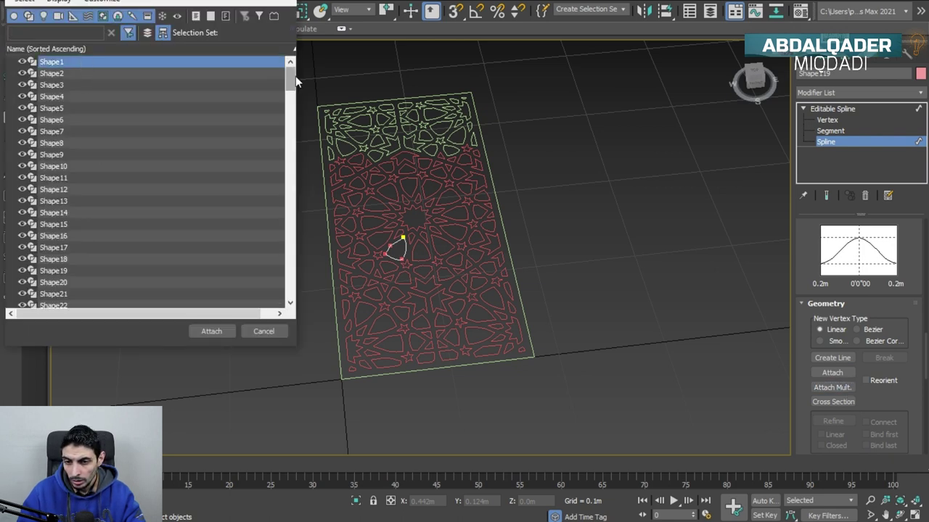
{"action": "left_click_drag", "start_coordinate": [290, 80], "coordinate": [304, 320]}
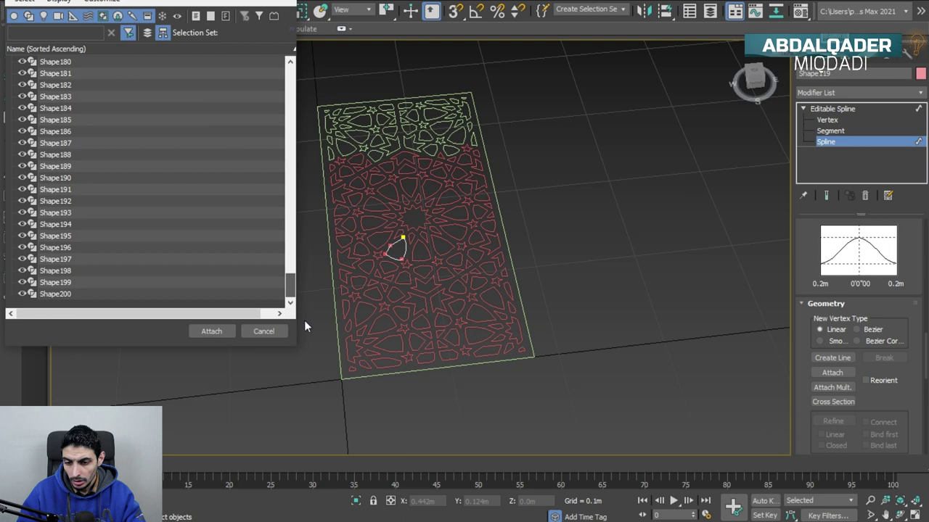
{"action": "left_click", "coordinate": [135, 290], "text": "shift"}
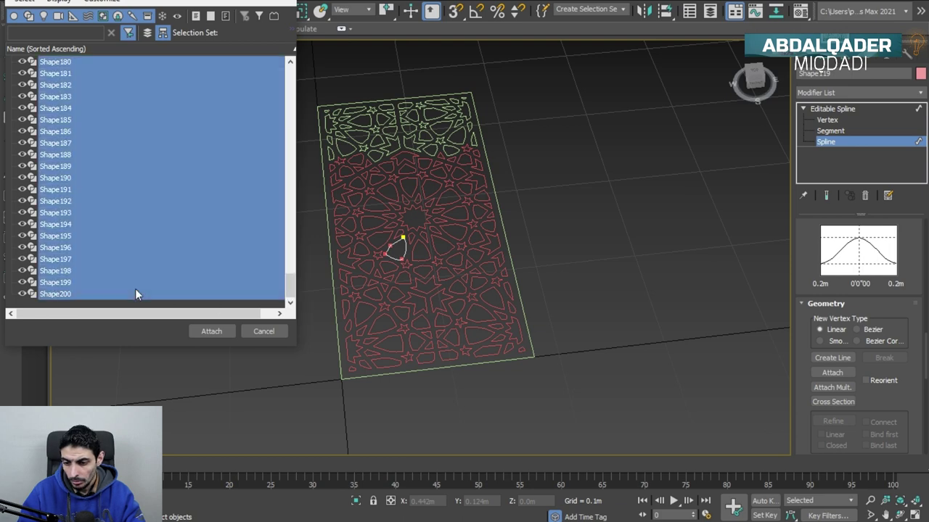
{"action": "left_click", "coordinate": [211, 331]}
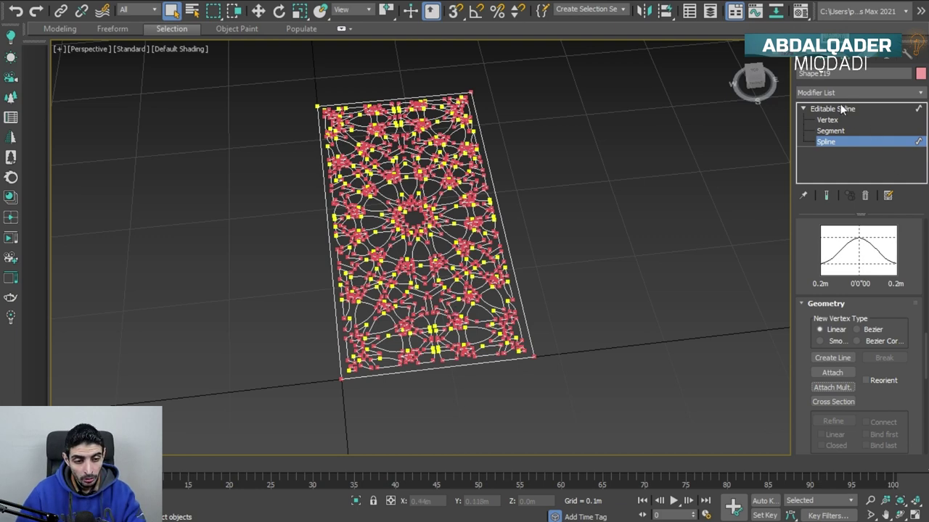
Leave sub-object level and apply a 0.01 m Extrude to the combined spline, then orbit to inspect.
{"action": "left_click", "coordinate": [831, 141]}
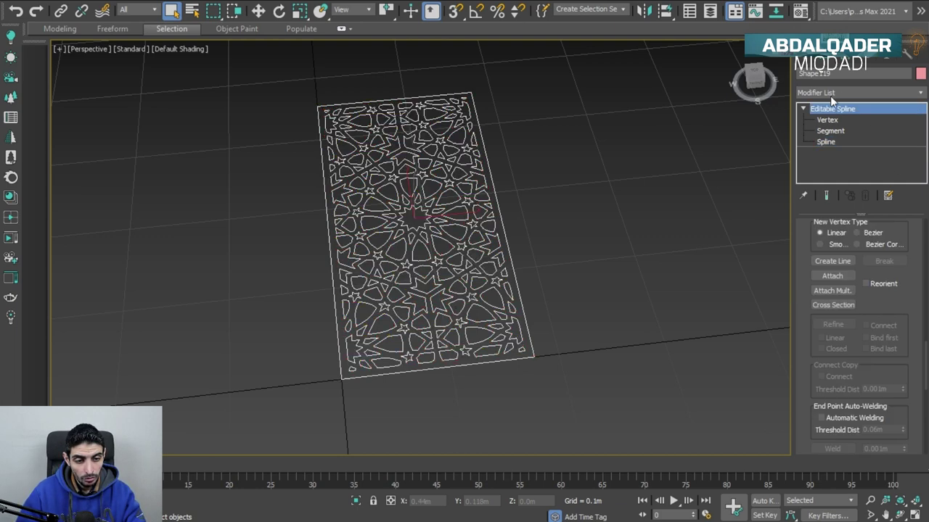
{"action": "left_click", "coordinate": [828, 91]}
{"action": "scroll", "coordinate": [834, 218], "scroll_direction": "down", "scroll_amount": 4}
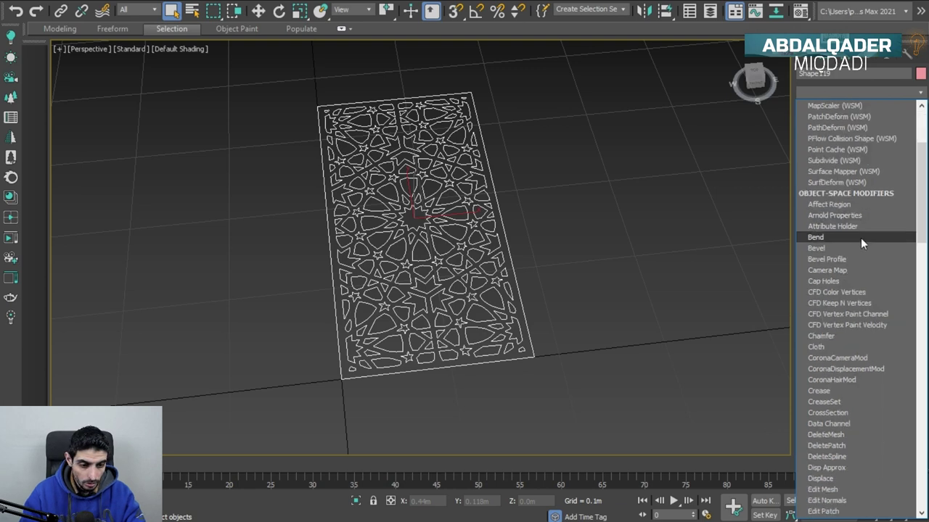
{"action": "scroll", "coordinate": [856, 290], "scroll_direction": "down", "scroll_amount": 1}
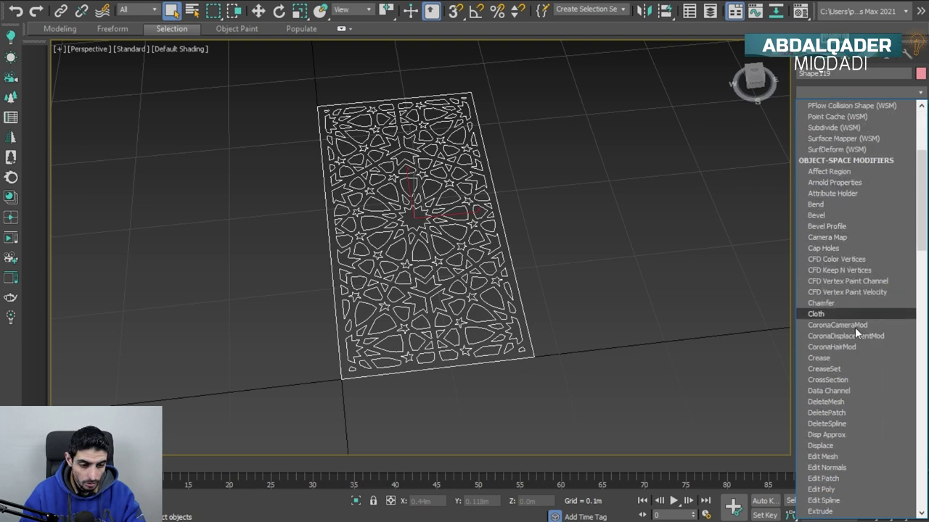
{"action": "left_click", "coordinate": [822, 512]}
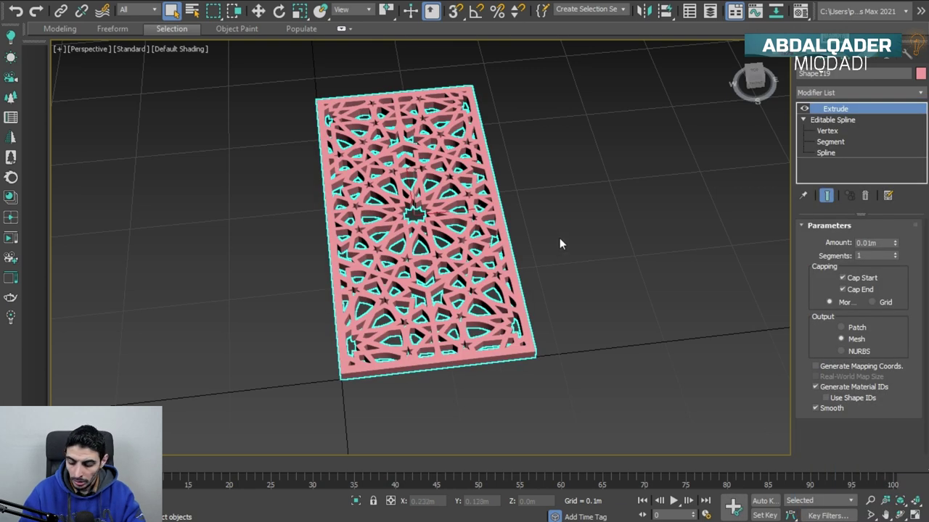
{"action": "mouse_move", "coordinate": [565, 206]}
{"action": "middle_mouse_down", "text": "alt"}
{"action": "mouse_move", "coordinate": [603, 206]}
{"action": "mouse_move", "coordinate": [594, 227]}
{"action": "mouse_move", "coordinate": [512, 197]}
{"action": "middle_mouse_up", "text": "alt"}
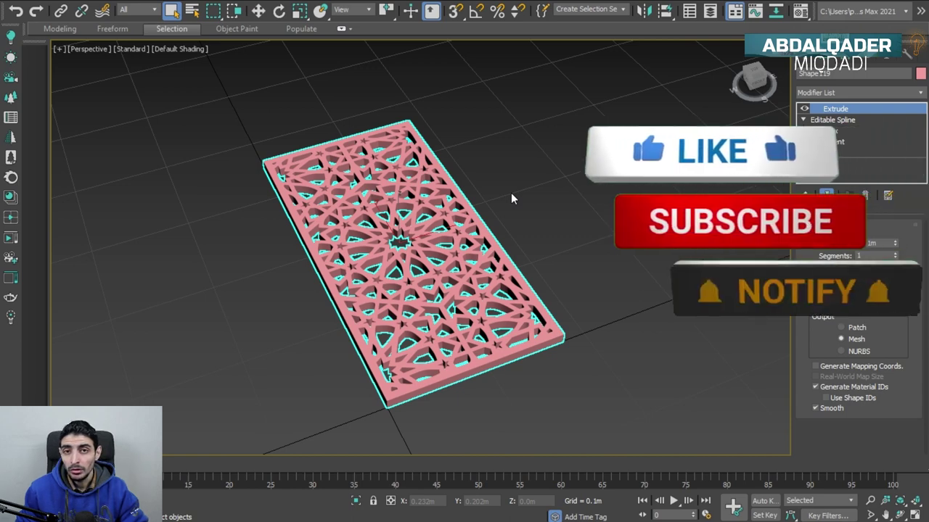